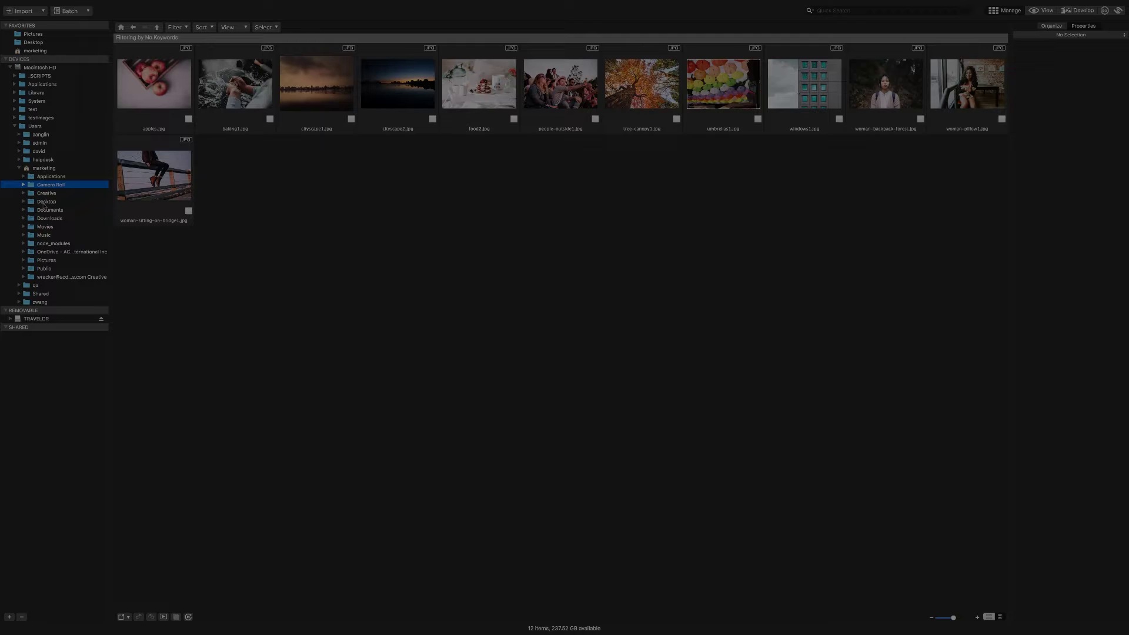
# Expand the marketing user's Desktop folder and browse the images in its doggos and sweets subfolders
pyautogui.click(44, 202)
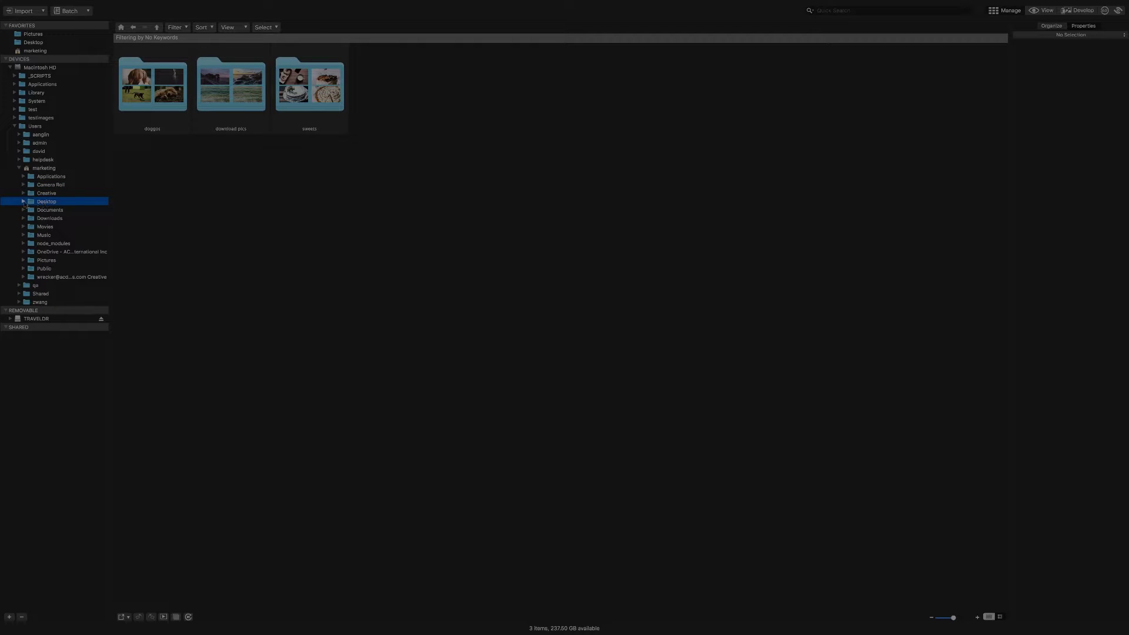
pyautogui.click(24, 202)
pyautogui.click(48, 211)
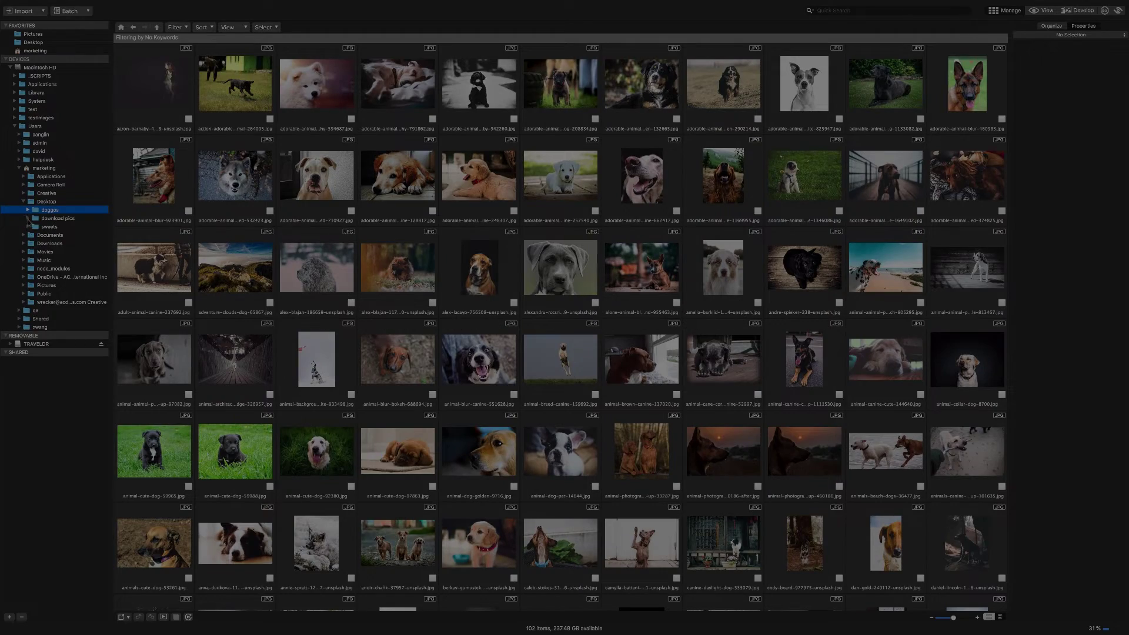
pyautogui.click(49, 227)
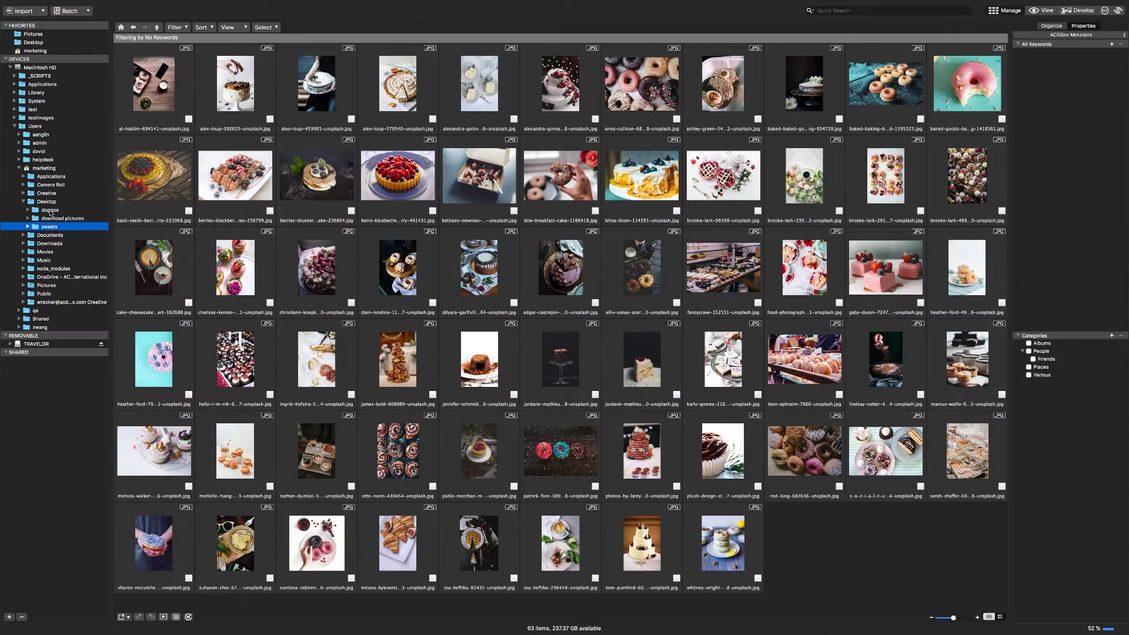
# Return to the doggos folder and look through its image thumbnails
pyautogui.click(86, 349)
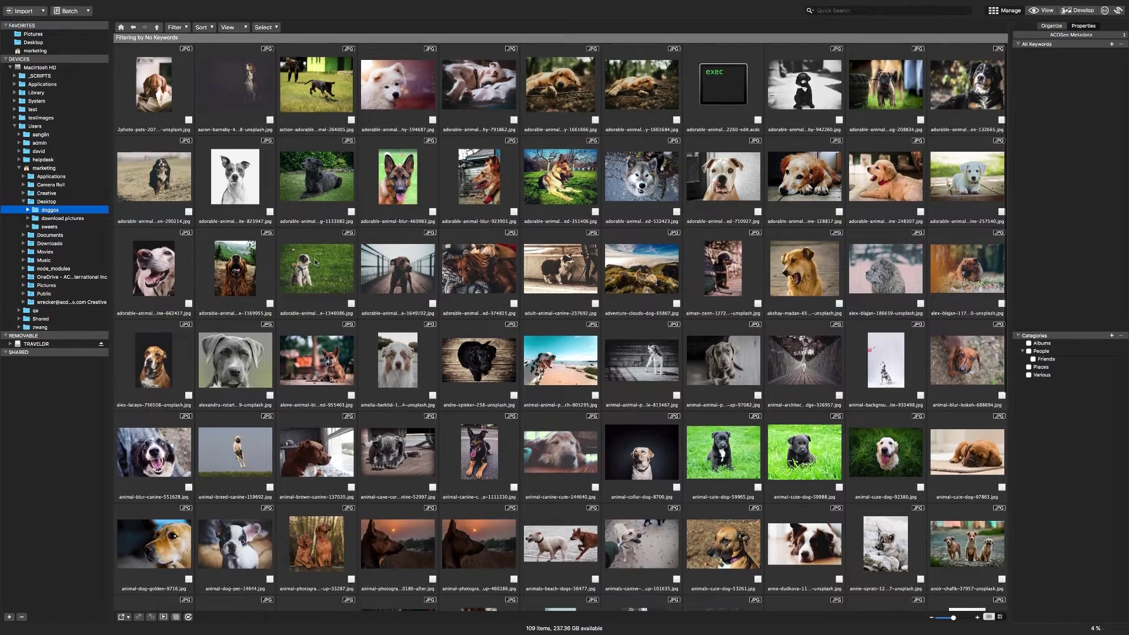
pyautogui.scroll(-2, 315, 263)
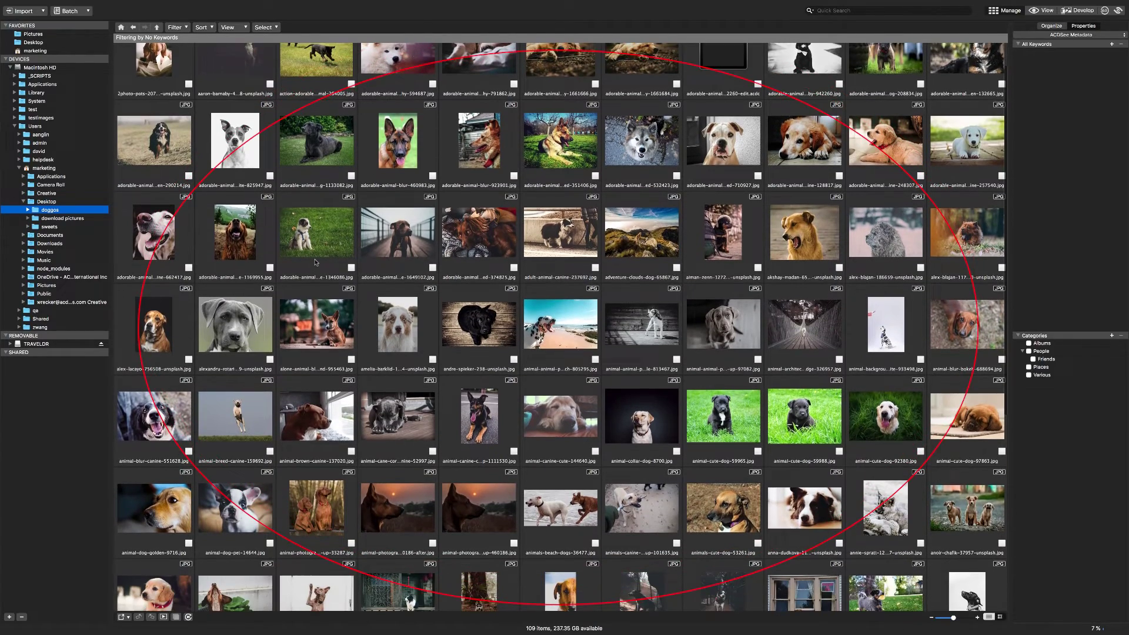
pyautogui.scroll(-6, 316, 263)
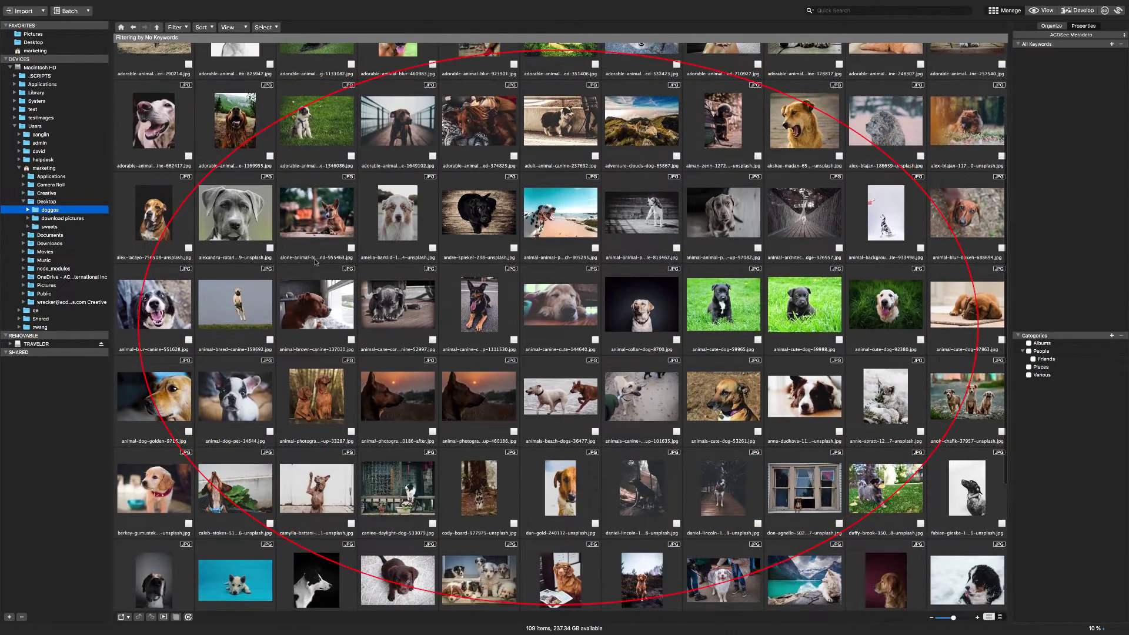
pyautogui.scroll(-3, 316, 262)
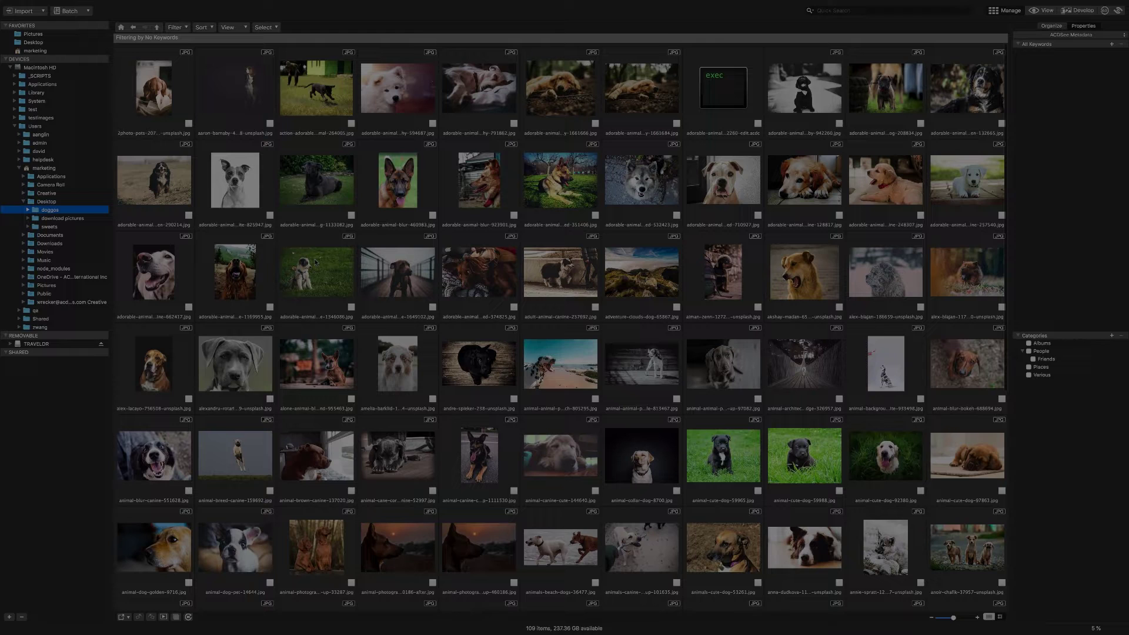
pyautogui.scroll(-1, 315, 263)
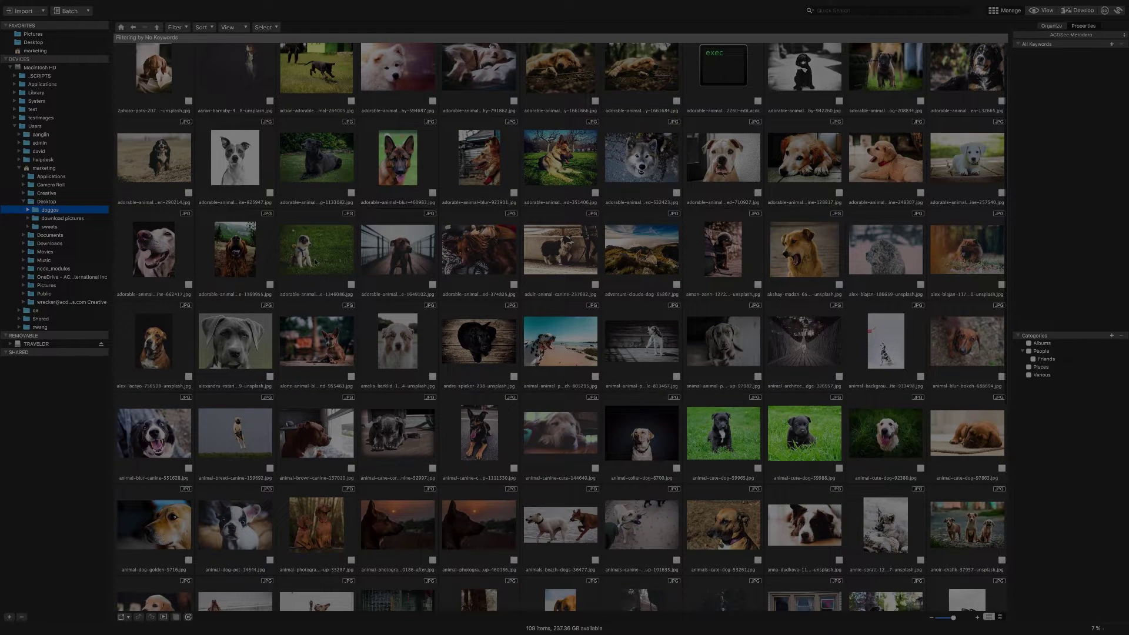
pyautogui.scroll(-1, 315, 263)
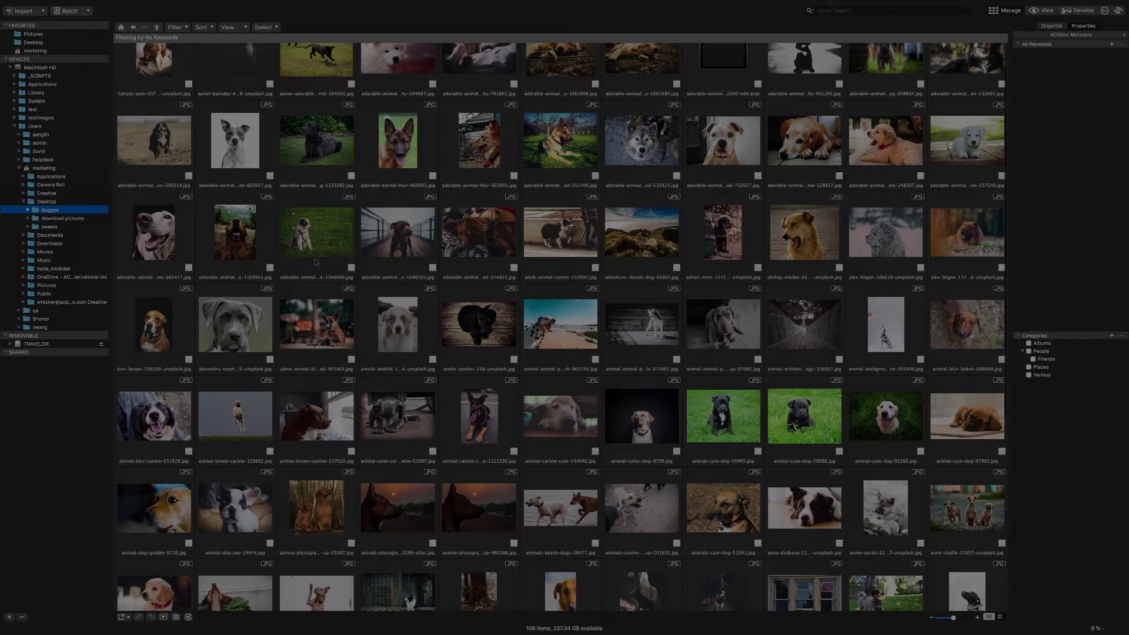
pyautogui.scroll(-3, 316, 262)
pyautogui.scroll(-2, 315, 262)
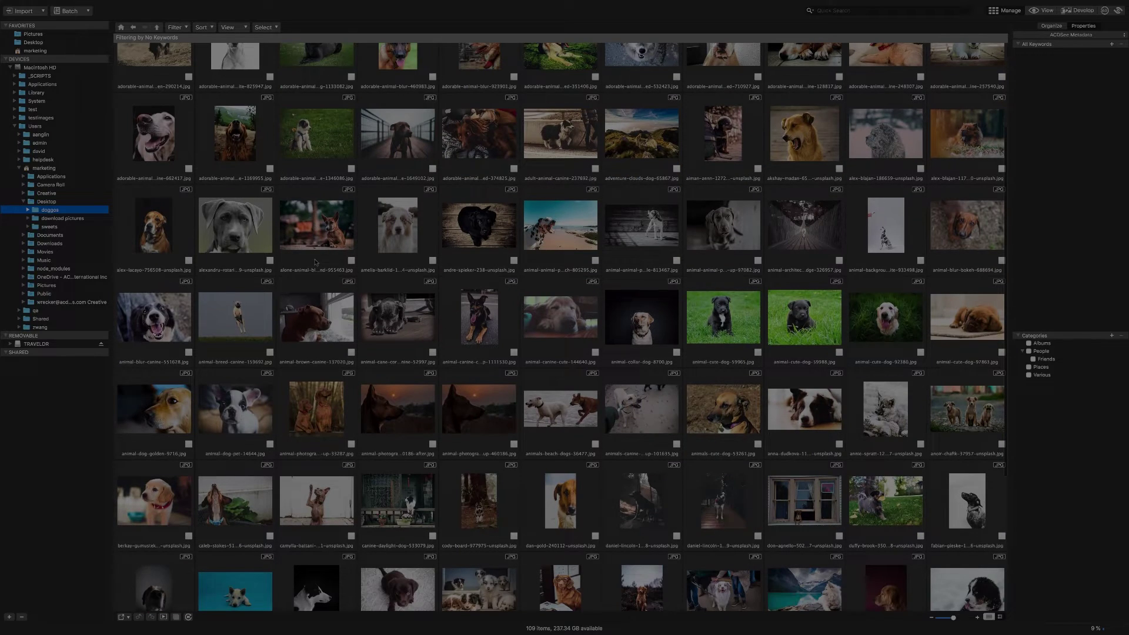
pyautogui.scroll(-1, 315, 263)
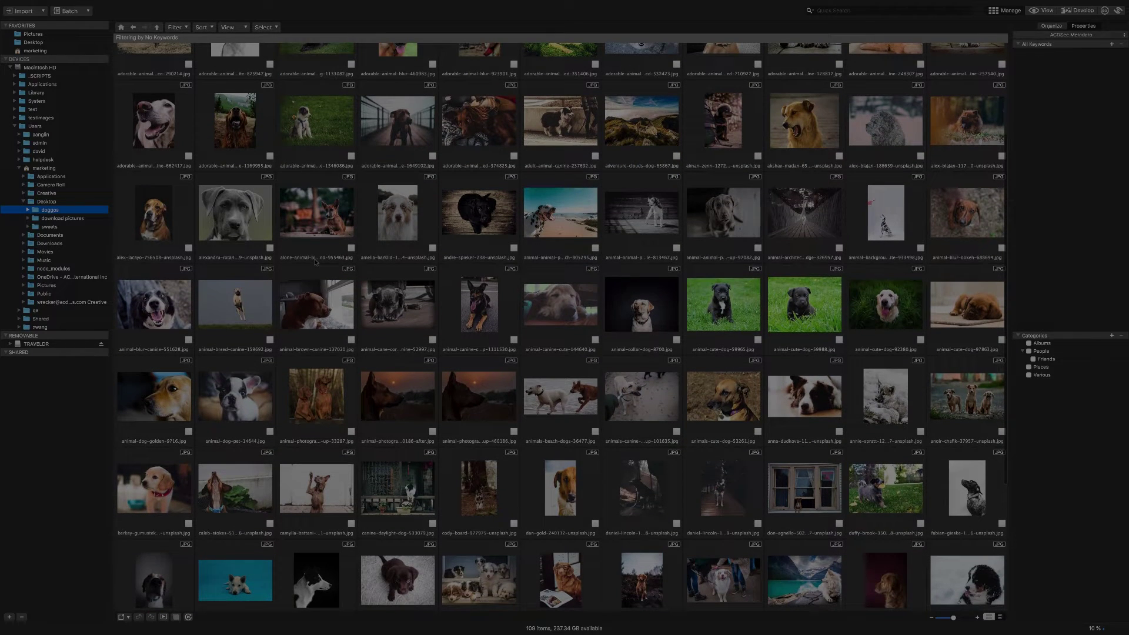
pyautogui.scroll(-2, 315, 263)
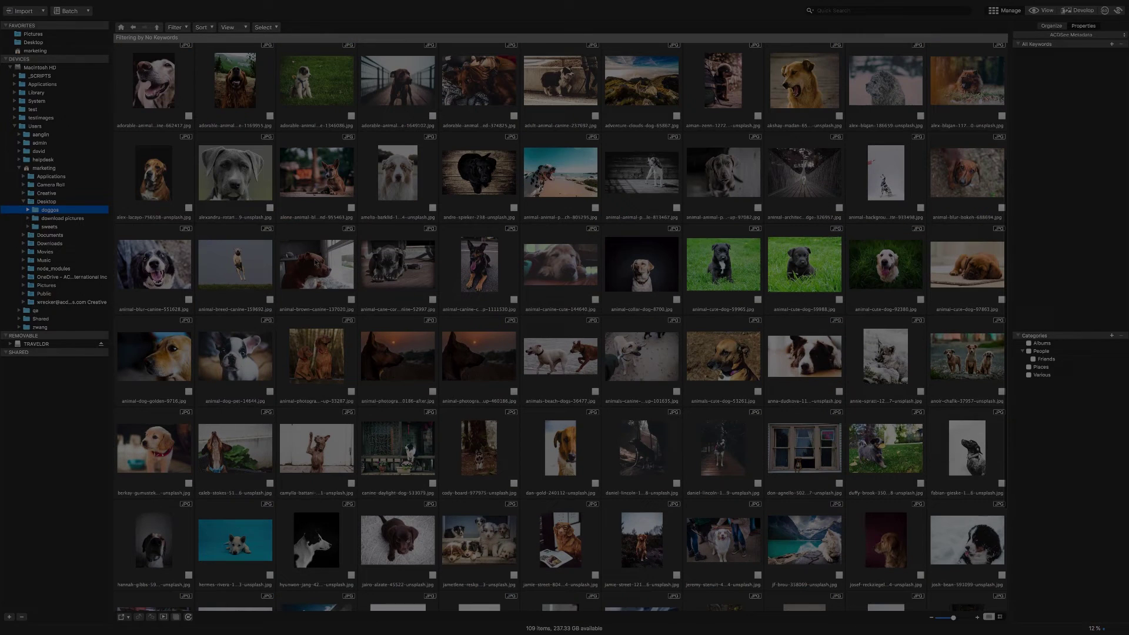
pyautogui.scroll(-1, 316, 263)
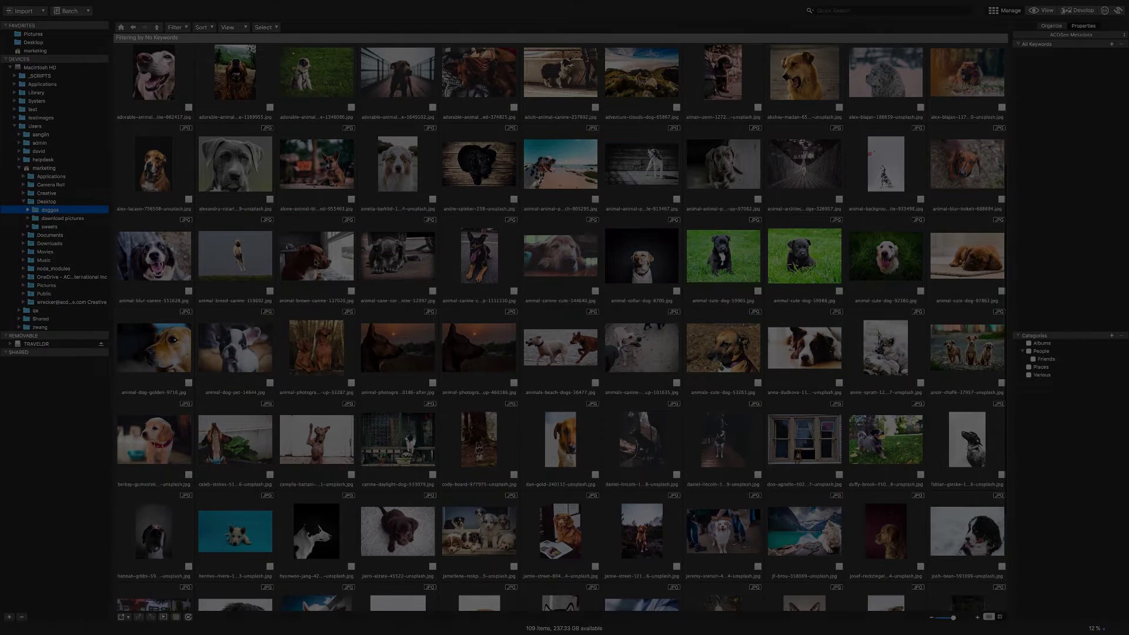
pyautogui.scroll(-1, 316, 263)
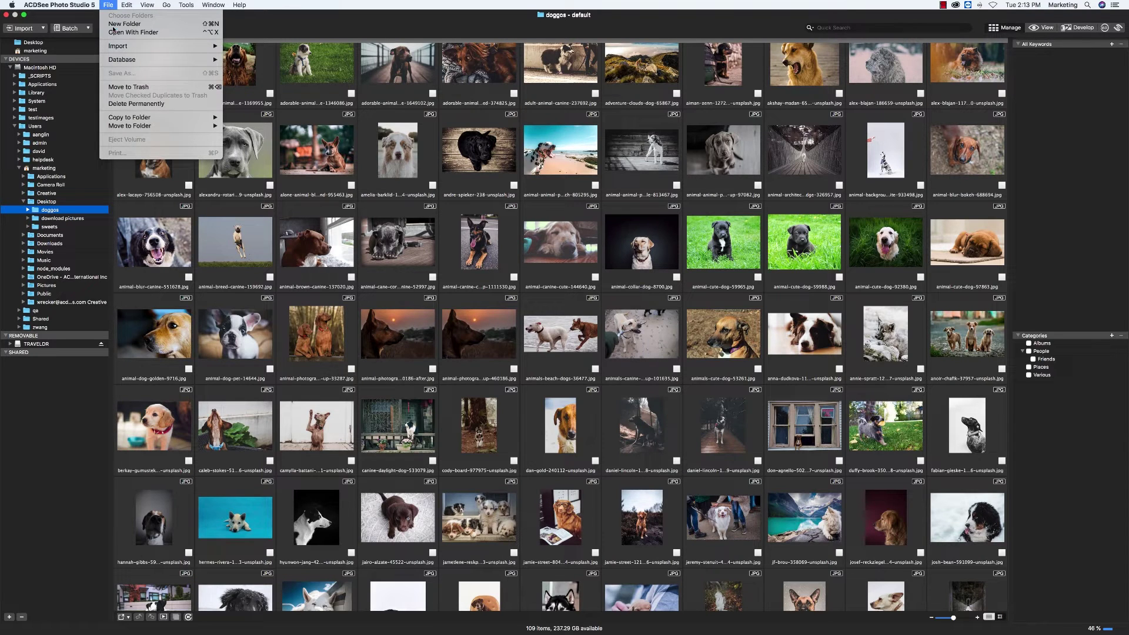
# Create a new database named Personal in the default location, with the database filename shown in the title bar
pyautogui.moveTo(192, 63)
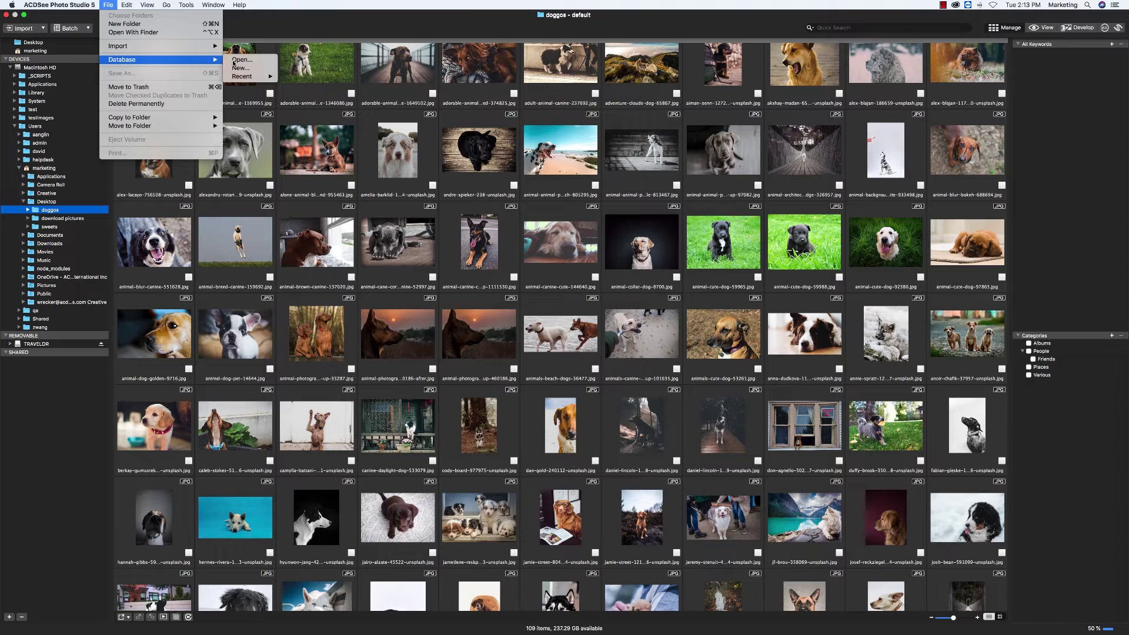
pyautogui.click(241, 68)
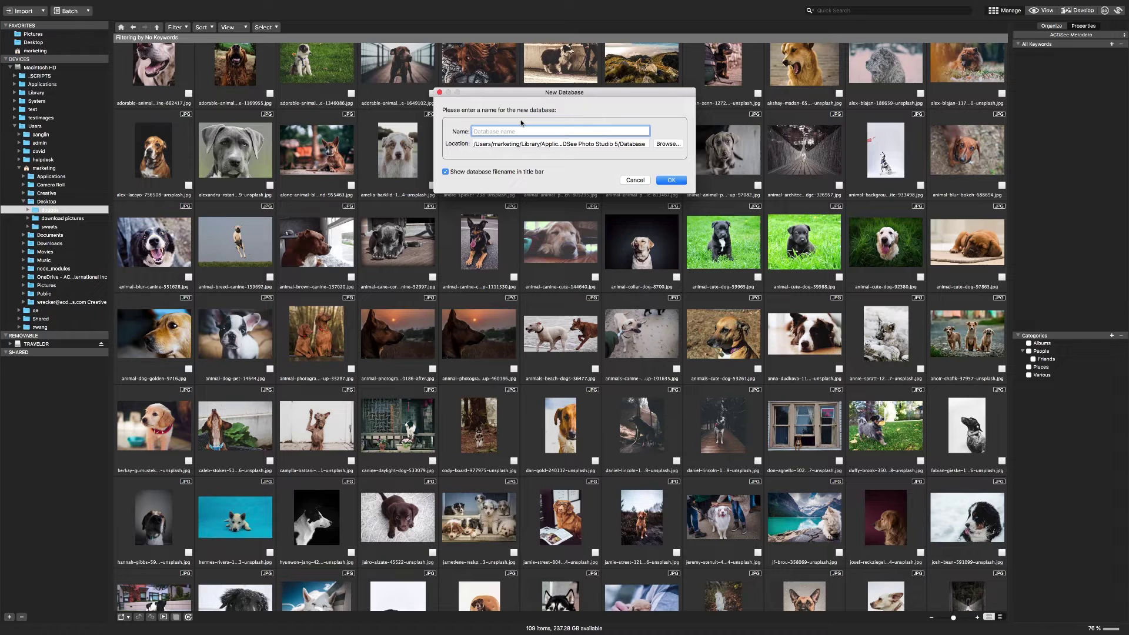
pyautogui.write('Personal')
pyautogui.click(445, 172)
pyautogui.click(671, 180)
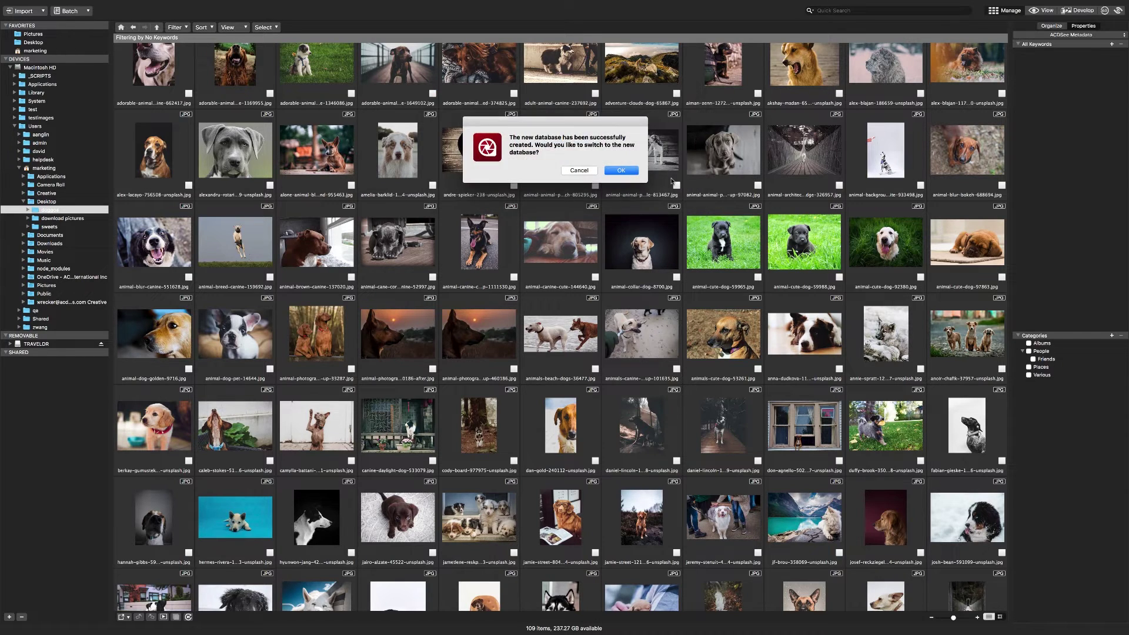
# Switch to the new Personal database with a restart and open the doggos folder on the Desktop
pyautogui.click(622, 170)
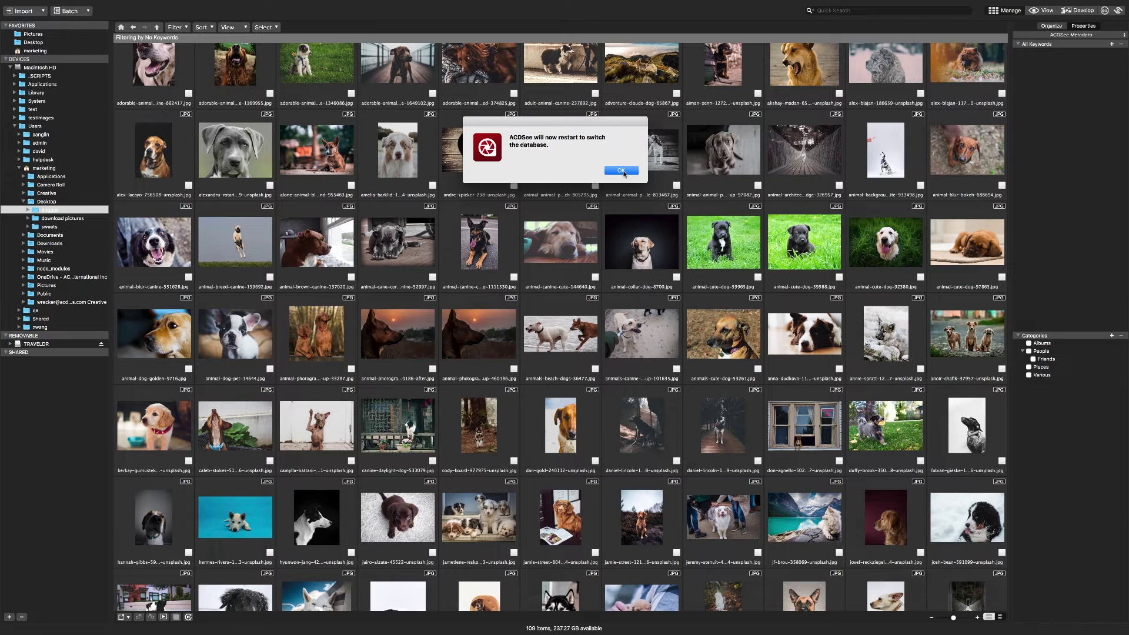
pyautogui.click(623, 171)
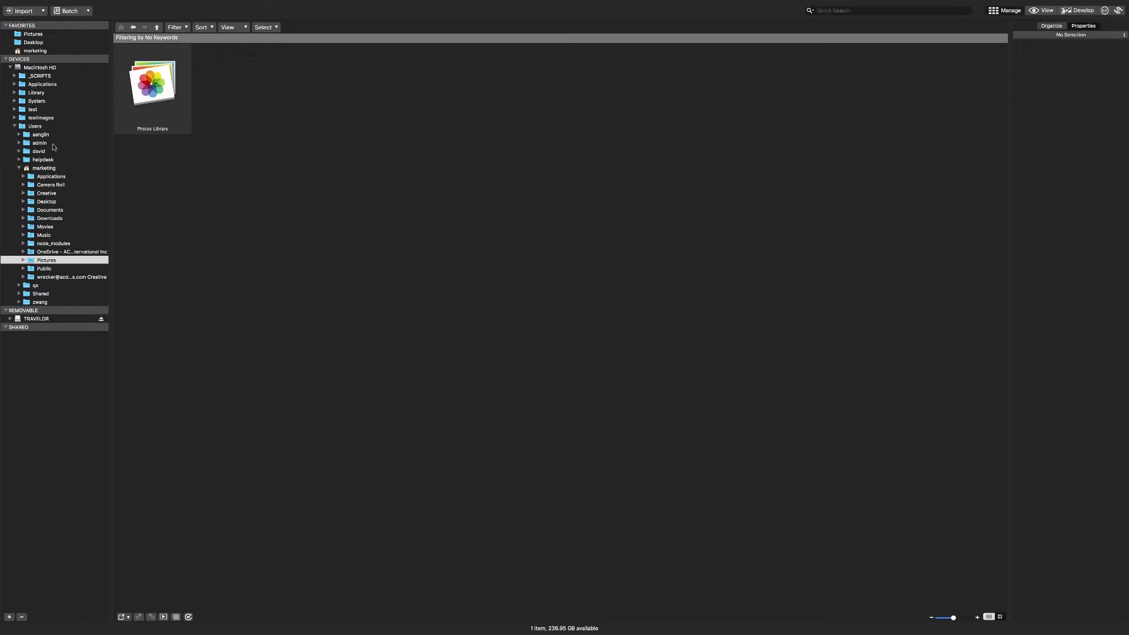
pyautogui.click(23, 201)
pyautogui.click(44, 210)
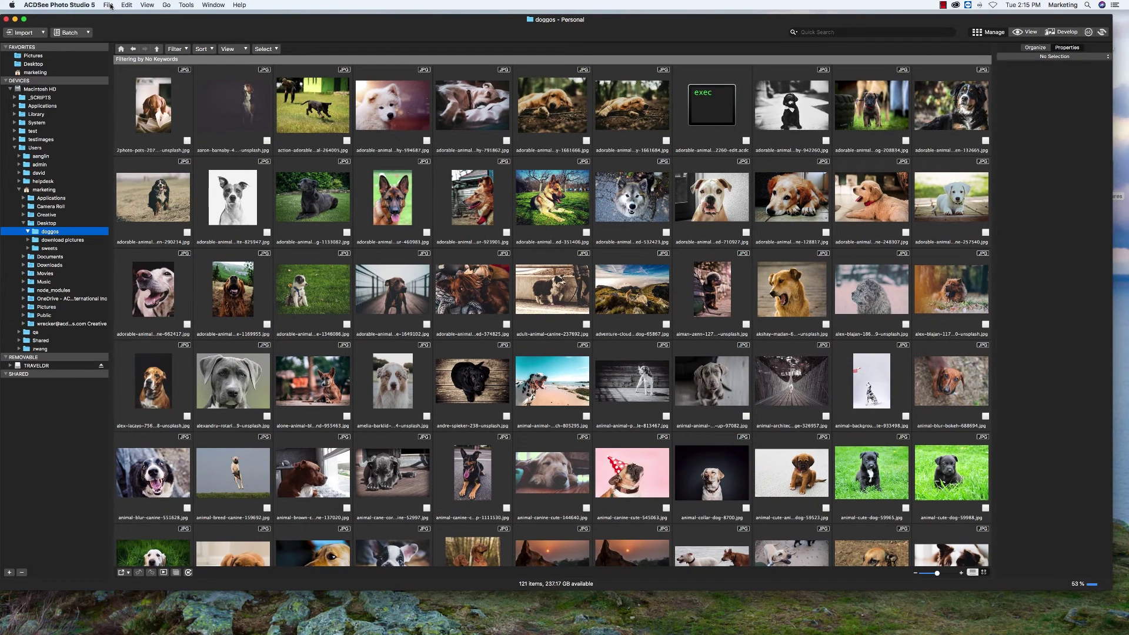
# Switch back to the existing default.mediaDatabase with a restart and open the doggos folder on the Desktop
pyautogui.click(108, 5)
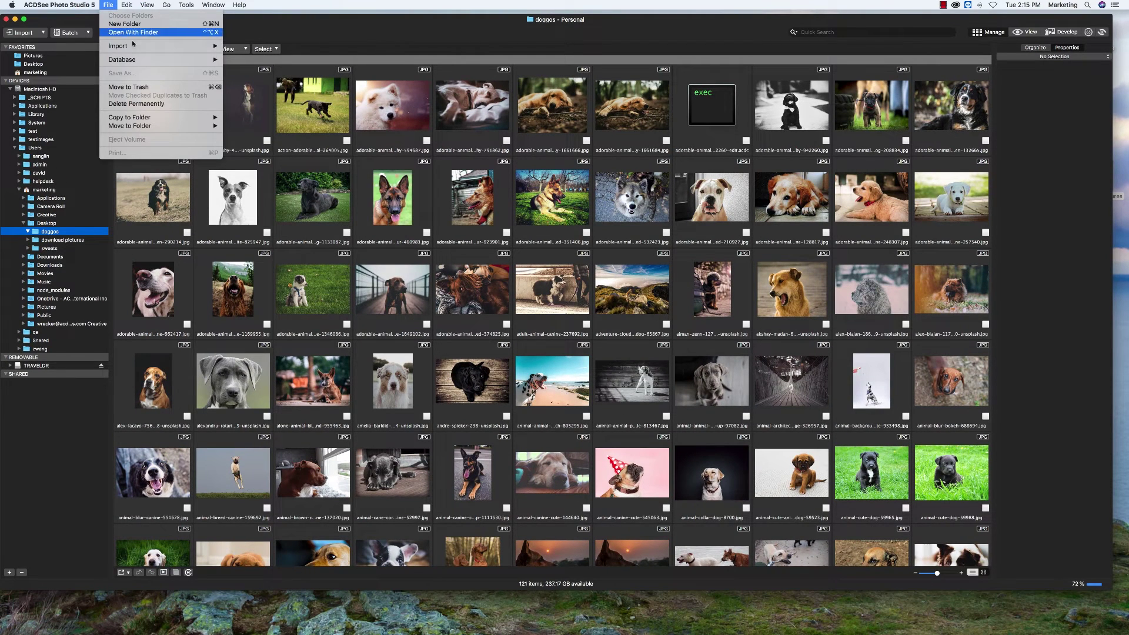
pyautogui.moveTo(191, 61)
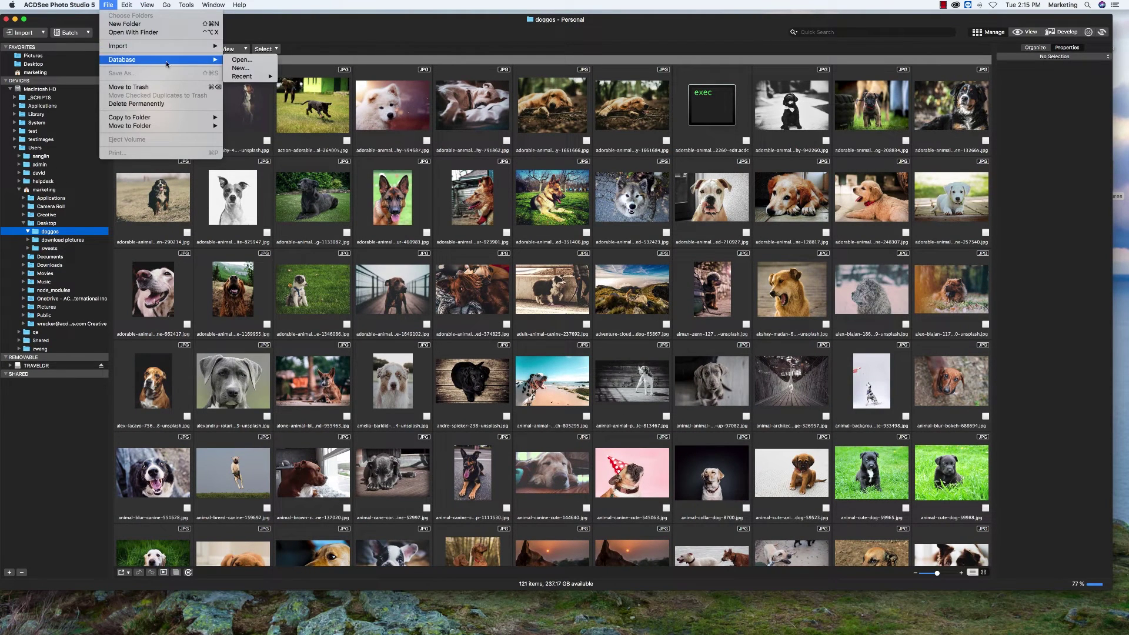
pyautogui.click(247, 61)
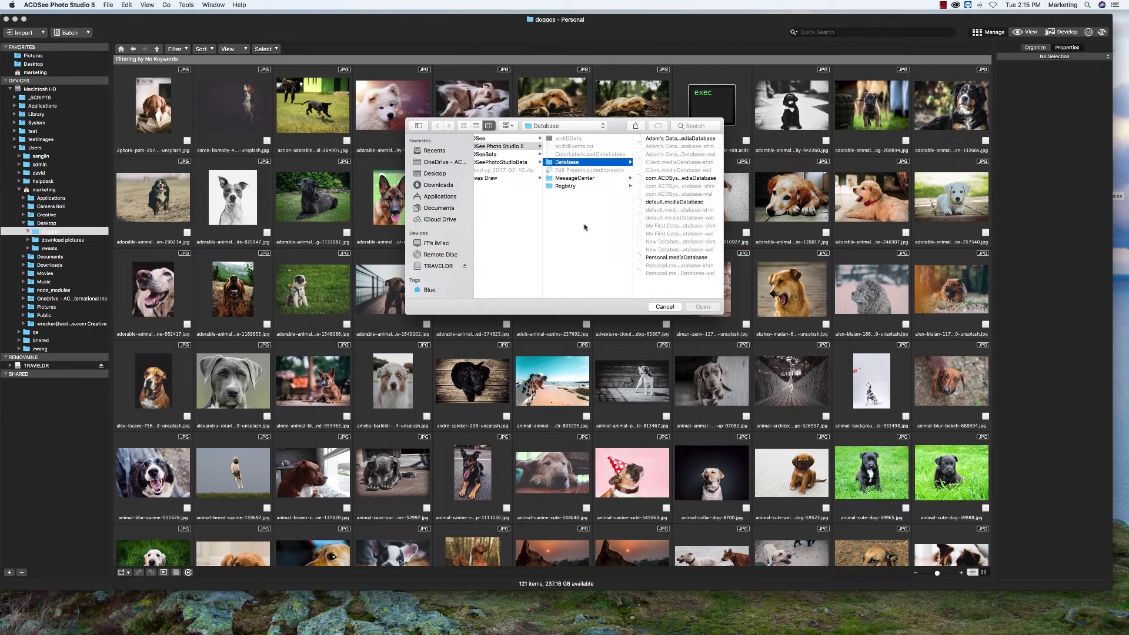
pyautogui.click(658, 203)
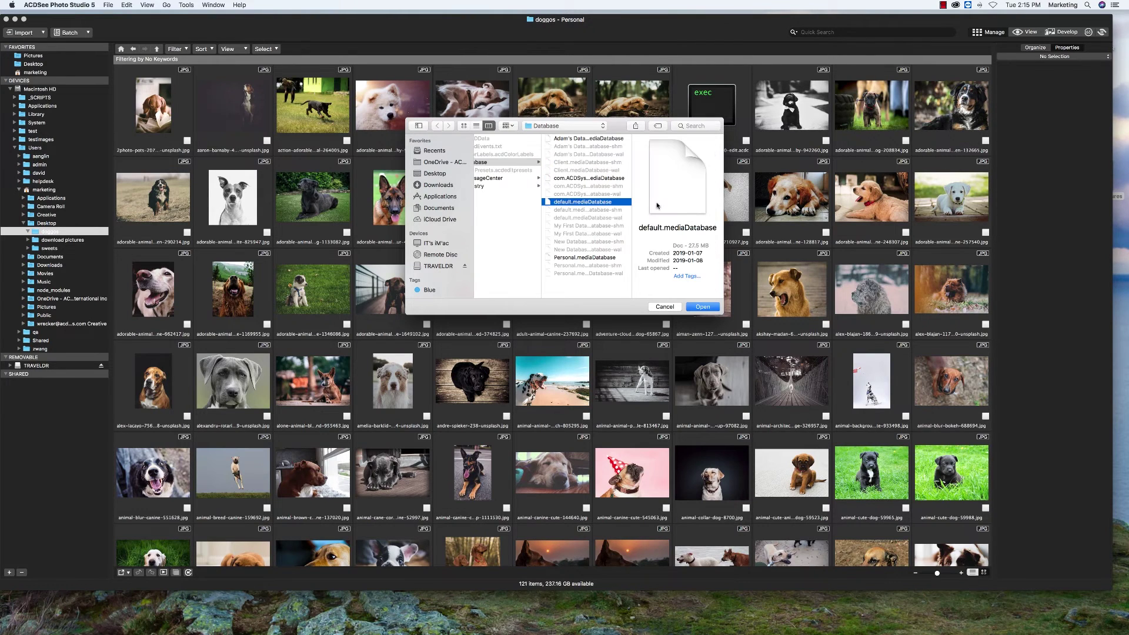
pyautogui.click(703, 308)
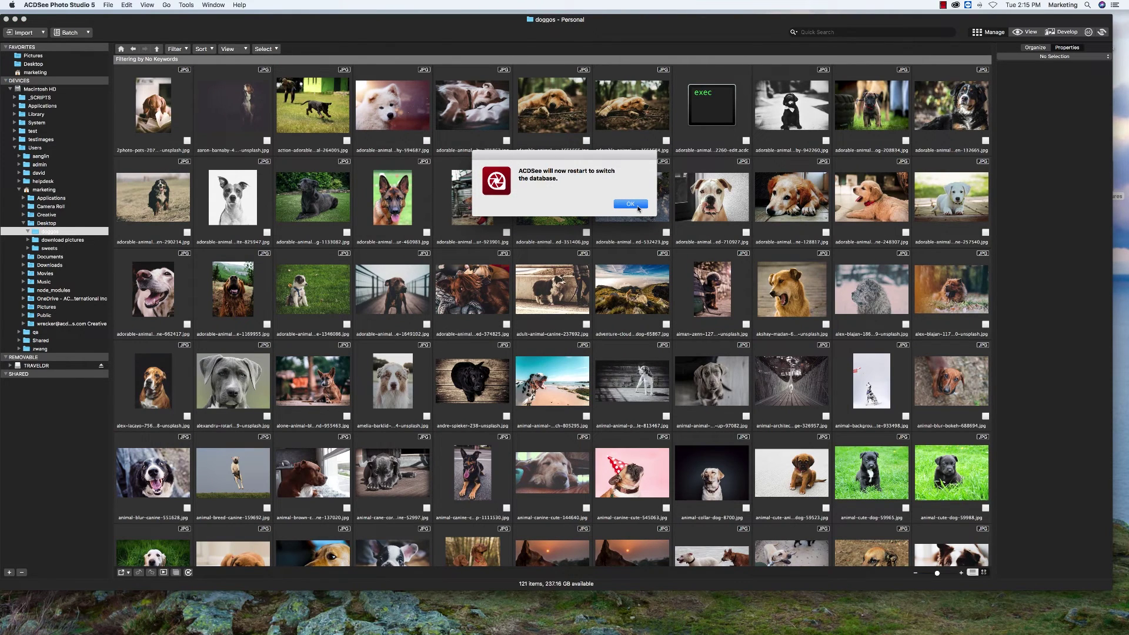
pyautogui.click(630, 204)
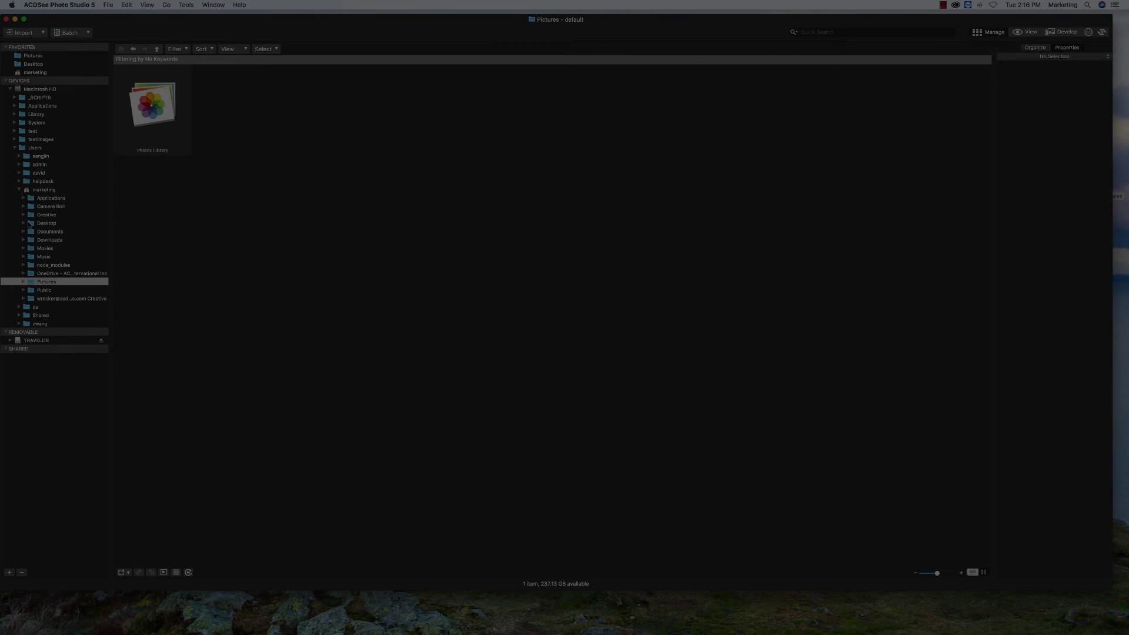
pyautogui.click(24, 223)
pyautogui.click(46, 231)
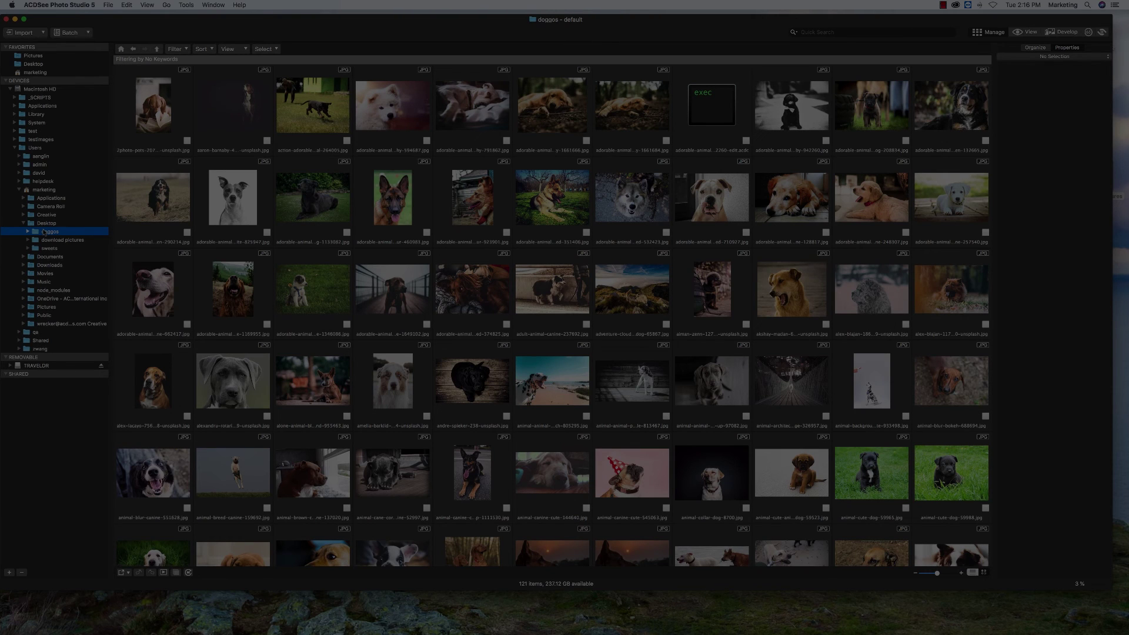